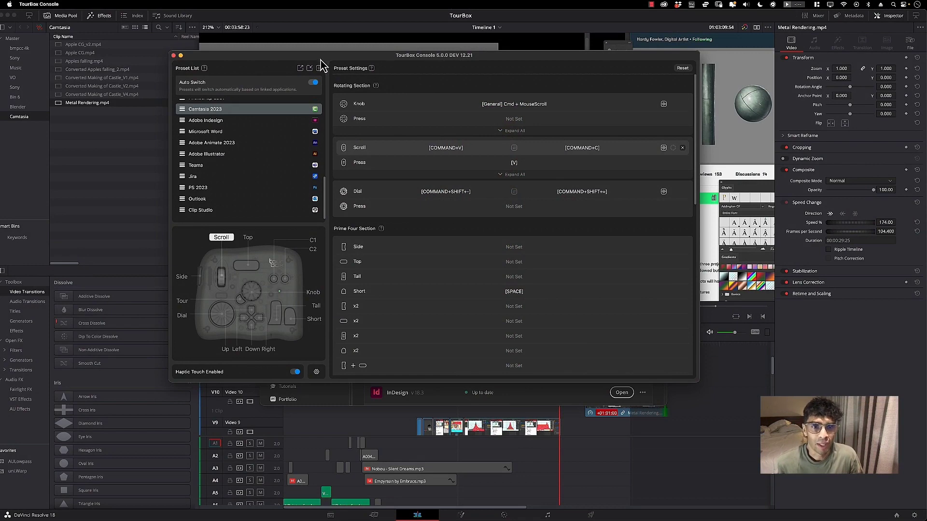
Open the Blender preset in TourBox Console and review the controls assigned in its rotating section.
{"action": "left_click_drag", "start_coordinate": [321, 64], "coordinate": [345, 64]}
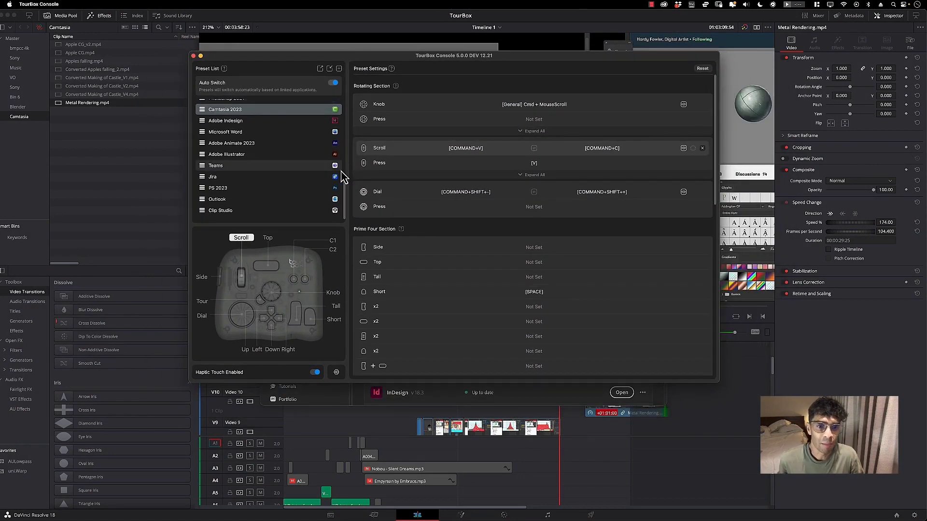
{"action": "left_click_drag", "start_coordinate": [345, 186], "coordinate": [348, 137]}
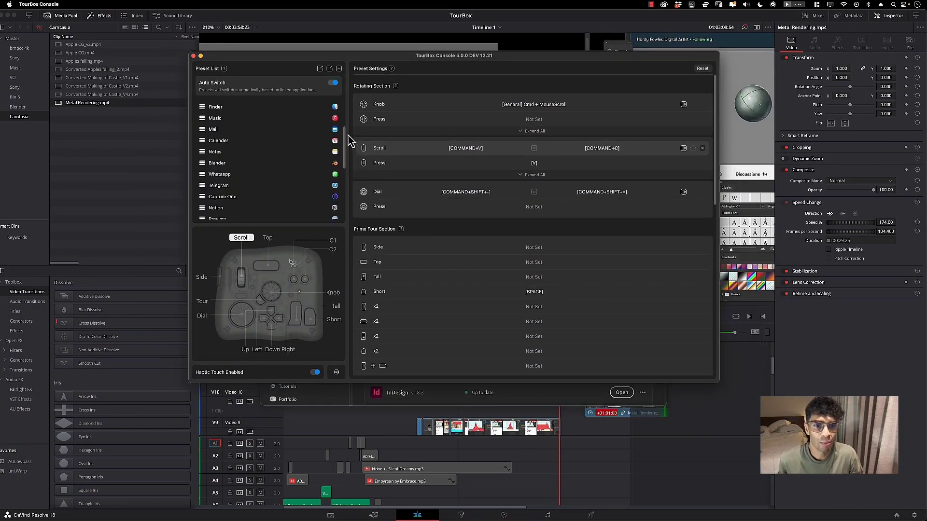
{"action": "left_click", "coordinate": [296, 168]}
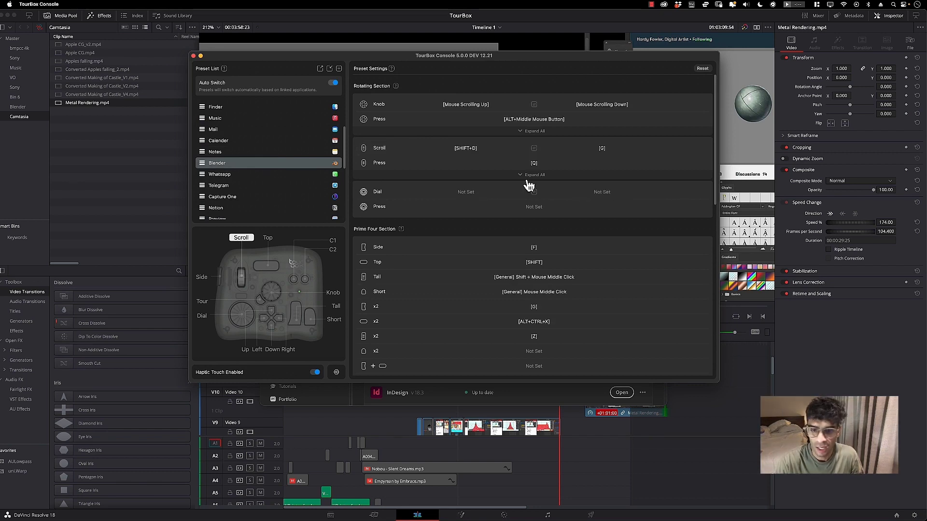
{"action": "left_click", "coordinate": [529, 189]}
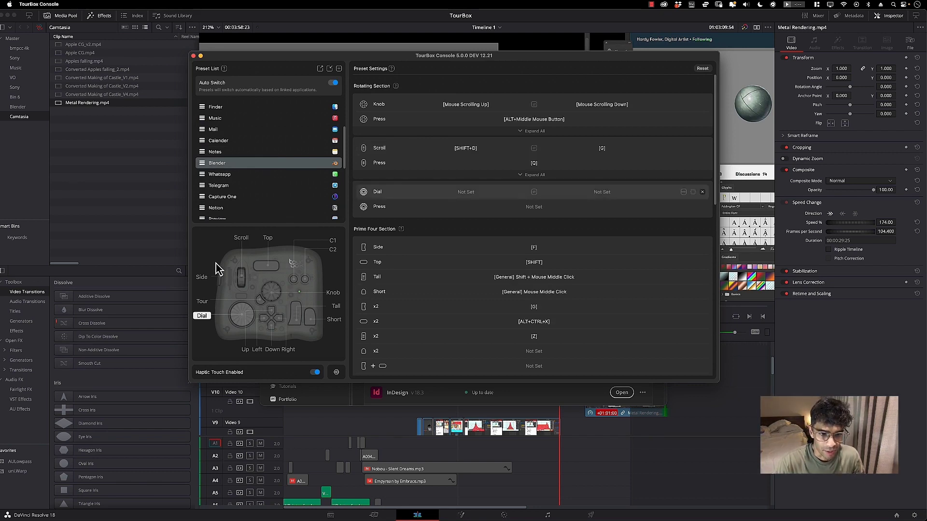
{"action": "left_click", "coordinate": [242, 277]}
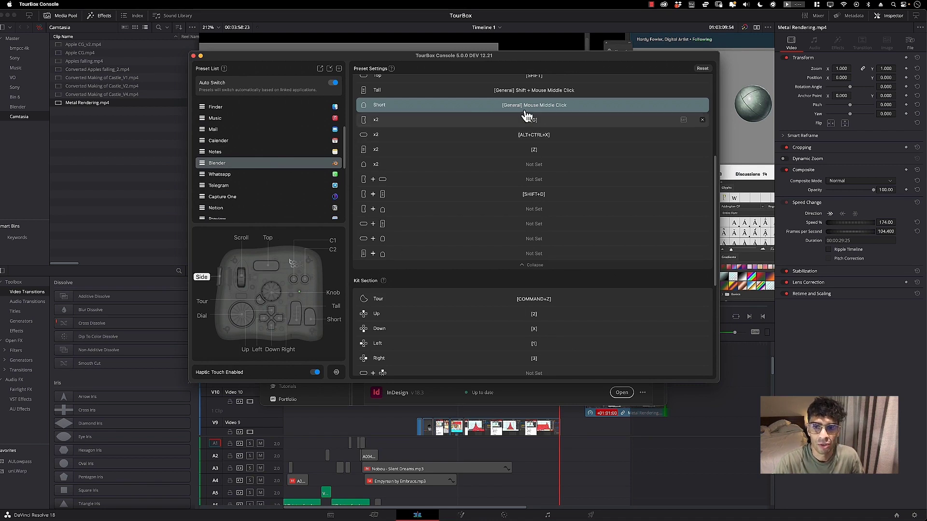
Review the Tall and Short button assignments in the Blender preset's Prime Four section.
{"action": "left_click_drag", "start_coordinate": [717, 171], "coordinate": [719, 151]}
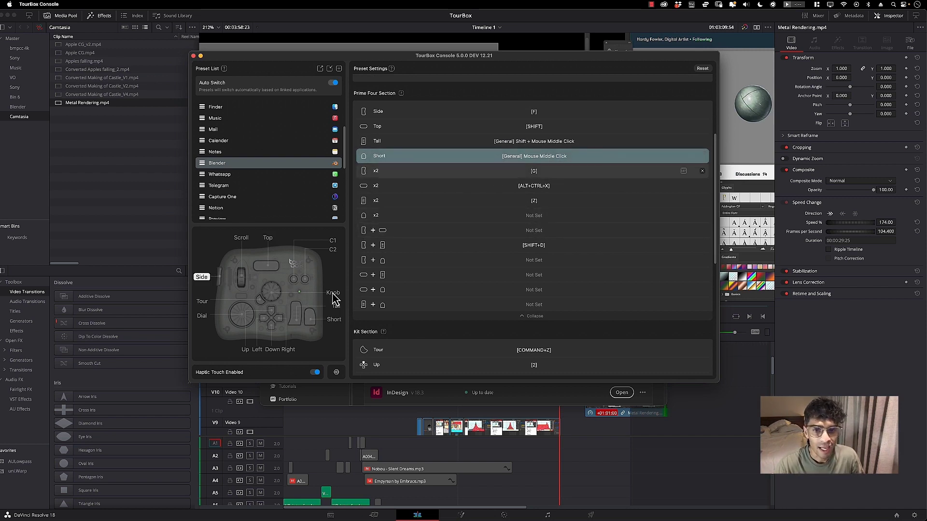
{"action": "left_click", "coordinate": [545, 144]}
{"action": "left_click", "coordinate": [646, 380]}
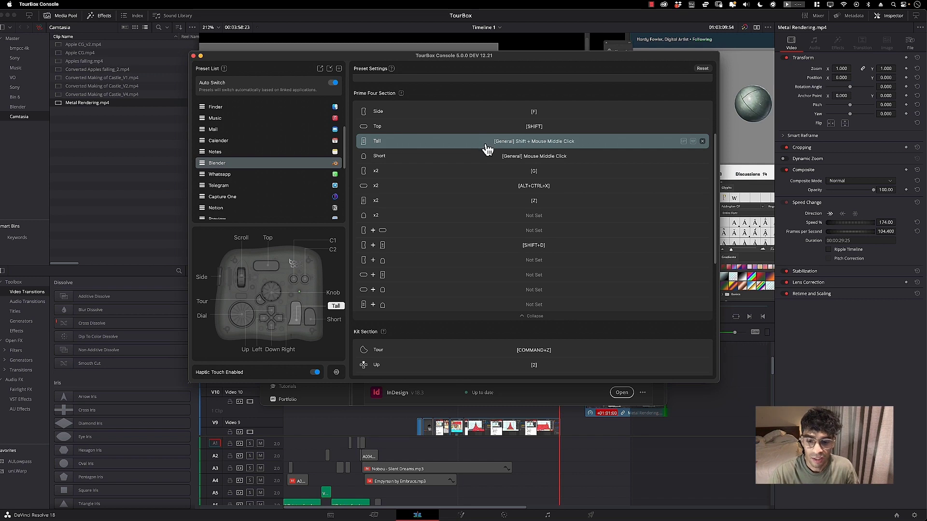
Review the Blender preset's Kit section, including the C1 assignment, and return to the Dial entry in the rotating section.
{"action": "mouse_move", "coordinate": [716, 182]}
{"action": "left_mouse_down"}
{"action": "mouse_move", "coordinate": [713, 310]}
{"action": "mouse_move", "coordinate": [722, 306]}
{"action": "mouse_move", "coordinate": [729, 193]}
{"action": "left_mouse_up"}
{"action": "key", "text": "shift+a"}
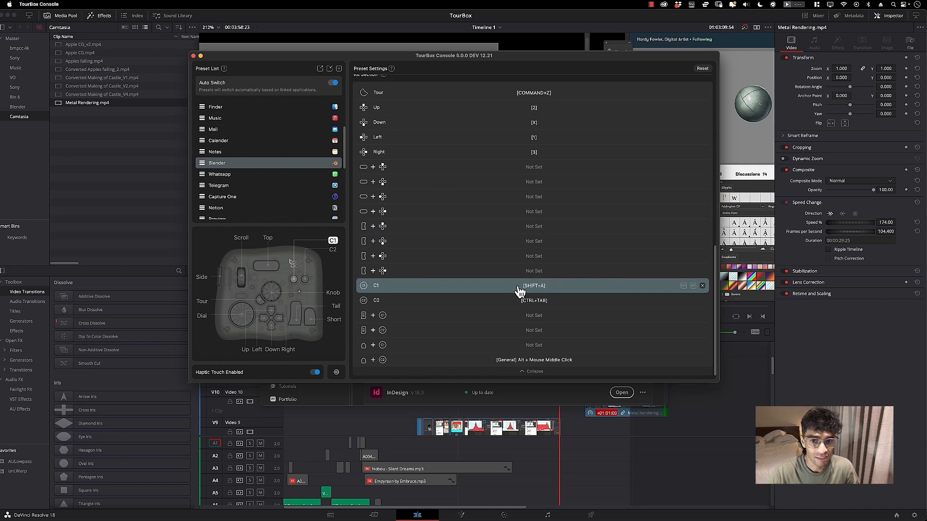
{"action": "left_click_drag", "start_coordinate": [718, 294], "coordinate": [707, 107]}
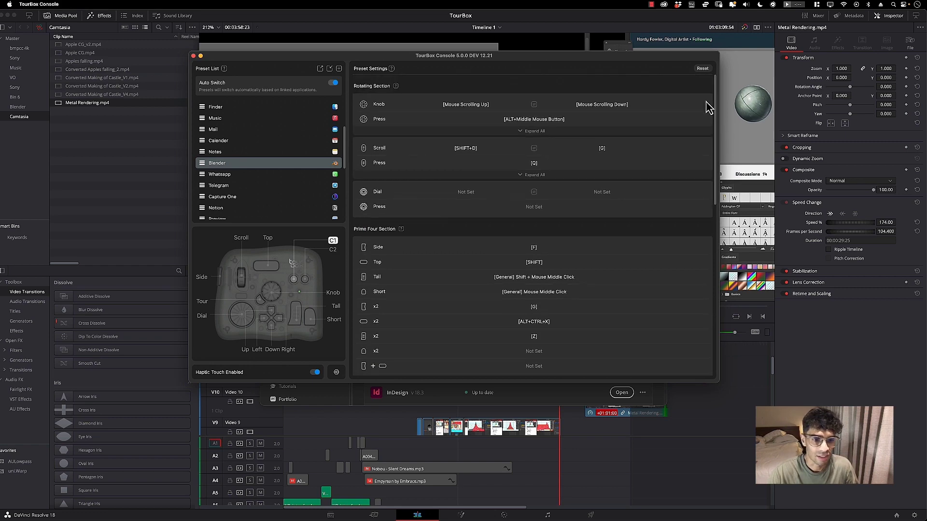
{"action": "left_click", "coordinate": [530, 192]}
{"action": "scroll", "coordinate": [560, 154], "scroll_direction": "down", "scroll_amount": 3}
{"action": "scroll", "coordinate": [558, 151], "scroll_direction": "up", "scroll_amount": 3}
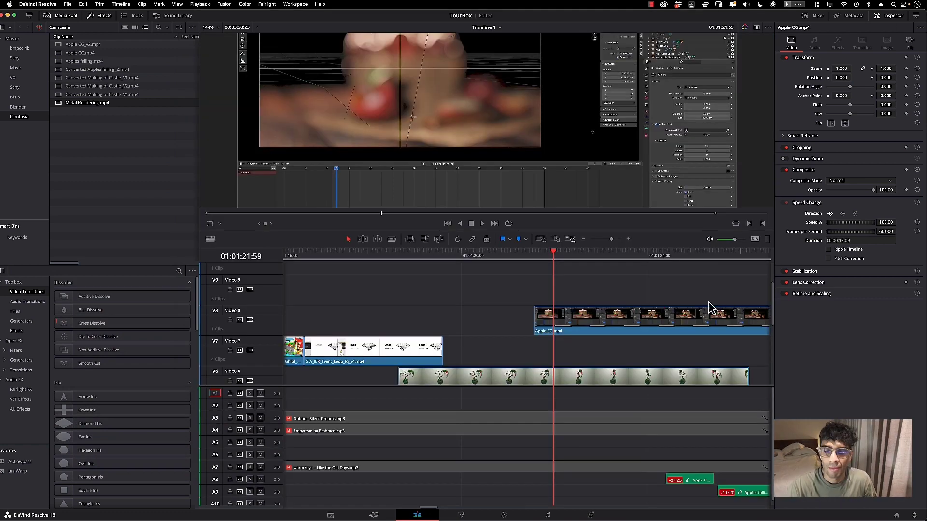
Switch to DaVinci Resolve, move the playhead back to the start of the Apple CG.mp4 clip, and step forward through it.
{"action": "key", "text": "Left"}
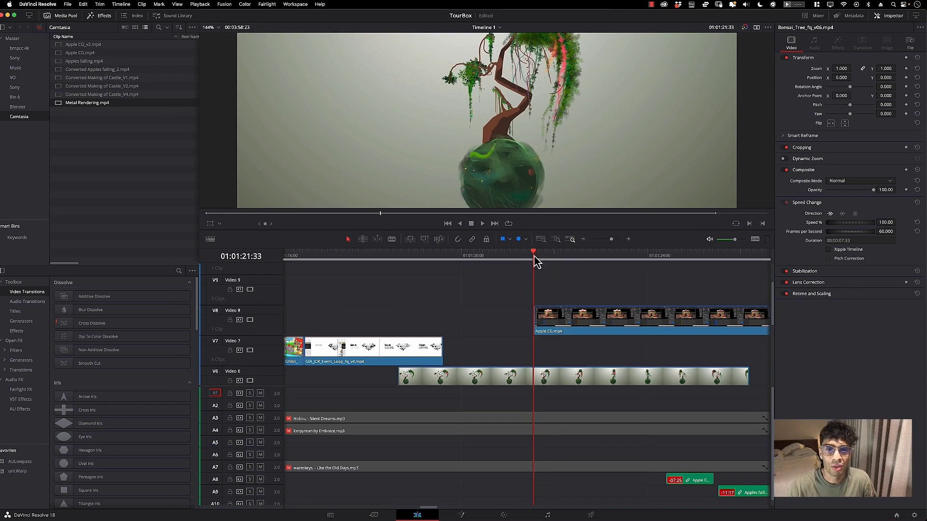
{"action": "key", "text": "Right"}
{"action": "key", "text": "Right"}
{"action": "key", "text": "Right"}
{"action": "key", "text": "Right"}
{"action": "key", "text": "Right"}
{"action": "key", "text": "Right"}
{"action": "key", "text": "Right"}
{"action": "key", "text": "Right"}
{"action": "key", "text": "Right"}
{"action": "key", "text": "Right"}
{"action": "key", "text": "Right"}
{"action": "key", "text": "Right"}
{"action": "key", "text": "Right"}
{"action": "key", "text": "Right"}
{"action": "key", "text": "Right"}
{"action": "key", "text": "Right"}
{"action": "key", "text": "Right"}
{"action": "key", "text": "Right"}
{"action": "key", "text": "Right"}
{"action": "key", "text": "Right"}
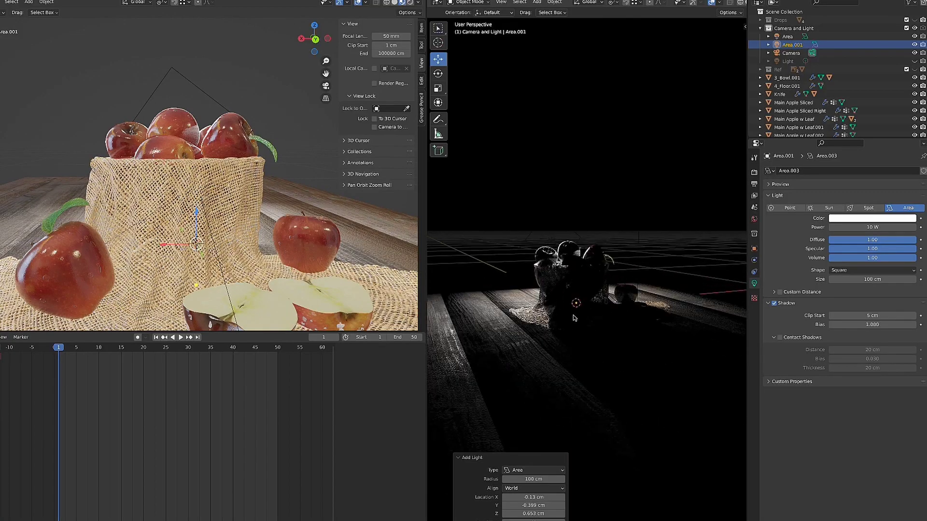
Raise the Area.001 light about 46 cm along global Z in Blender and scale it down to about 0.57.
{"action": "key", "text": "g"}
{"action": "key", "text": "z"}
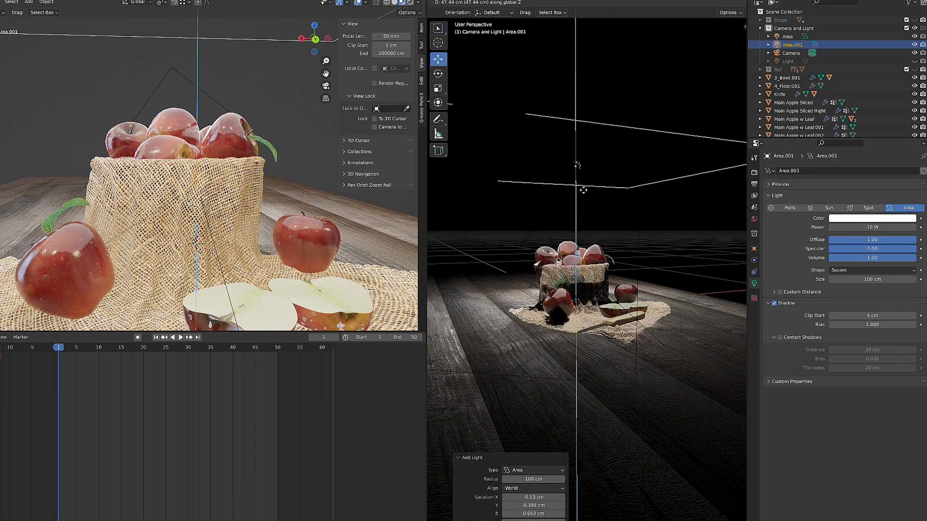
{"action": "left_click", "coordinate": [578, 175]}
{"action": "key", "text": "s"}
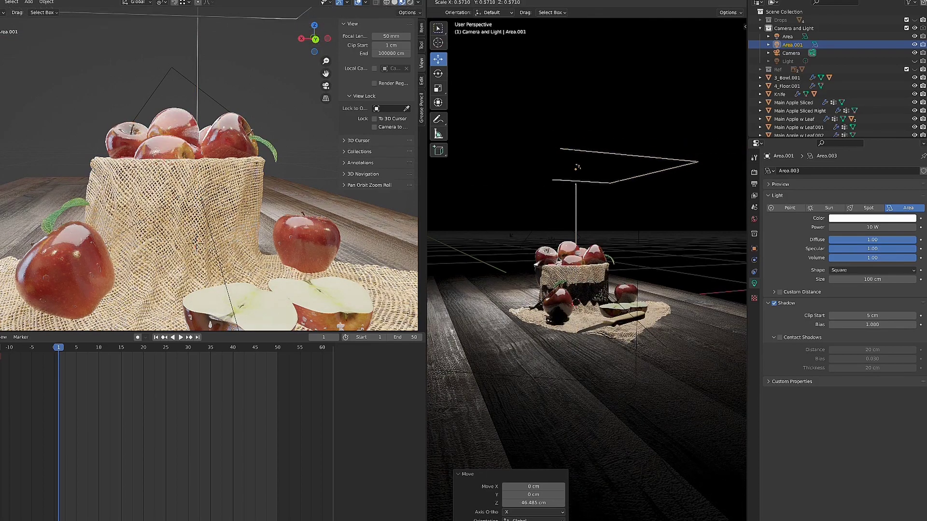
{"action": "left_click", "coordinate": [578, 167]}
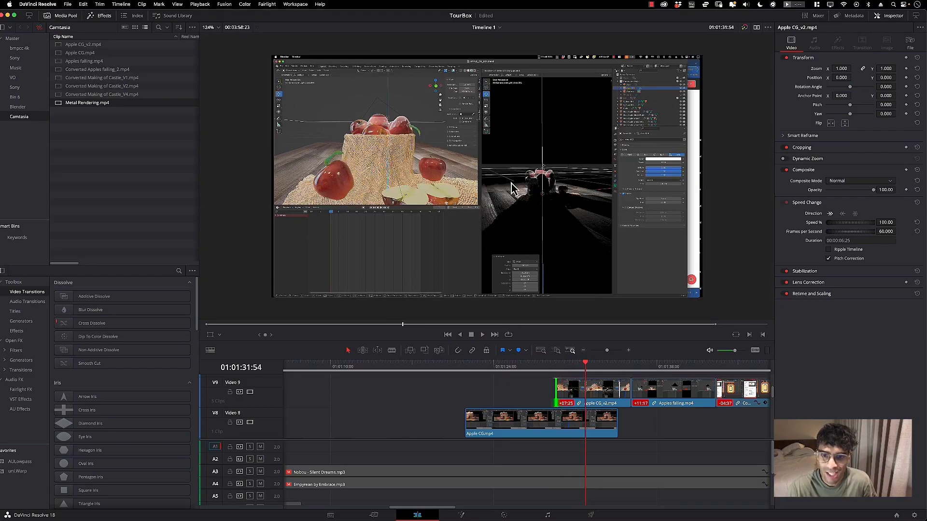
Play the falling-particles animation from its first frame to preview it over the apple scene.
{"action": "key", "text": "space"}
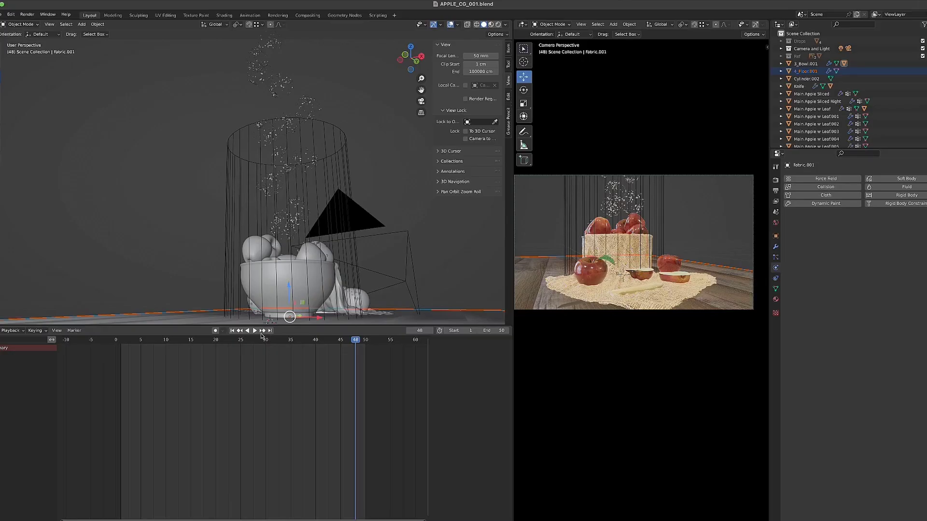
{"action": "left_click", "coordinate": [233, 331]}
{"action": "left_click", "coordinate": [255, 331]}
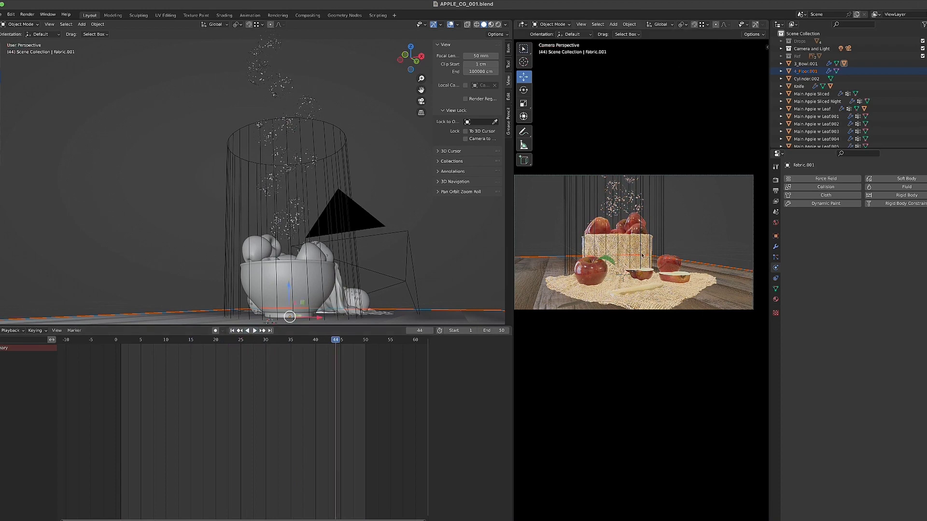
{"action": "middle_click_drag", "start_coordinate": [643, 255], "coordinate": [627, 240]}
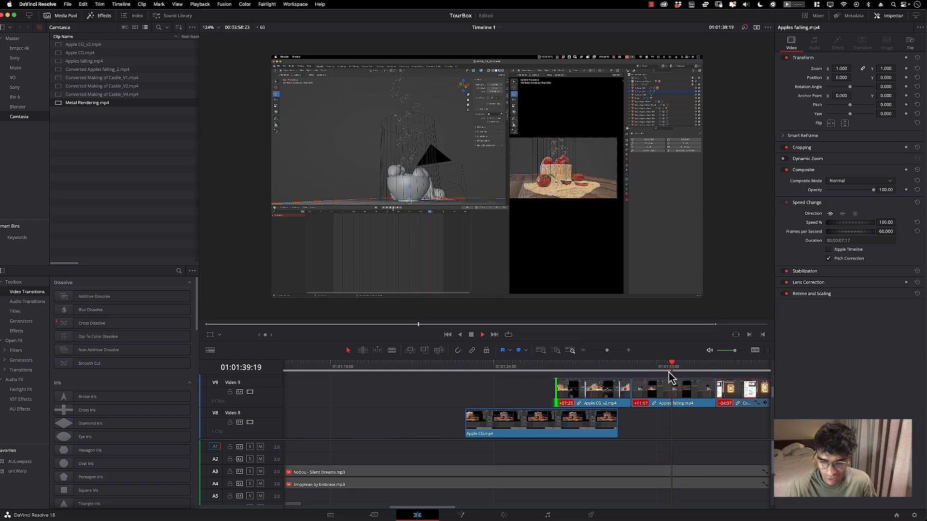
Draw a rectangular cap over the bottle's neck on the Sign Contents grease pencil layer.
{"action": "key", "text": "super+minus"}
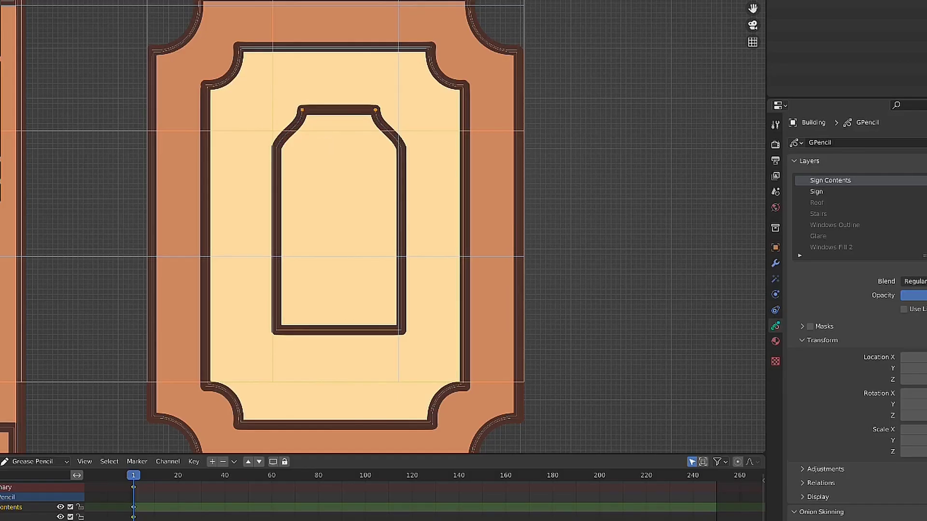
{"action": "key", "text": "Tab"}
{"action": "left_click_drag", "start_coordinate": [287, 81], "coordinate": [394, 109]}
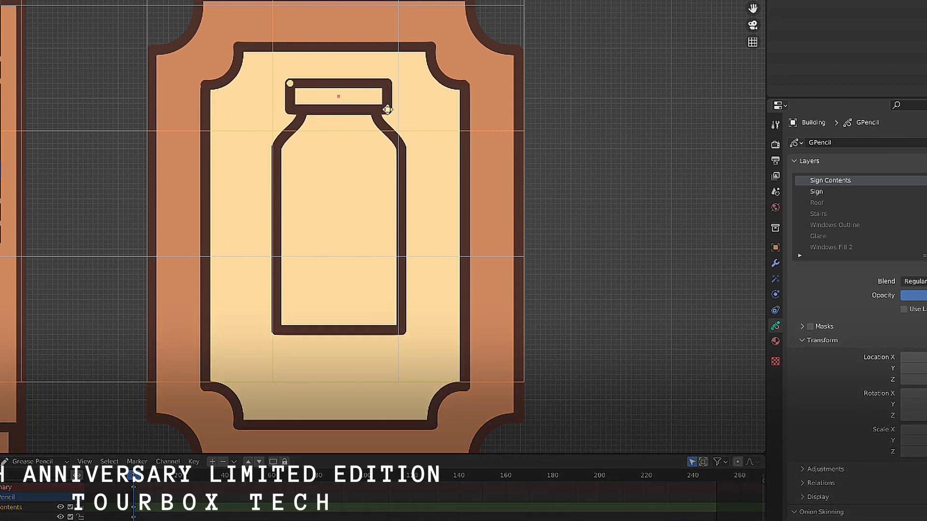
Draw a wavy liquid line across the bottle and fill the area beneath it with the LIGHT GREY material.
{"action": "mouse_move", "coordinate": [283, 238]}
{"action": "left_mouse_down"}
{"action": "mouse_move", "coordinate": [399, 234]}
{"action": "mouse_move", "coordinate": [321, 238]}
{"action": "left_mouse_up"}
{"action": "key", "text": "Return"}
{"action": "key", "text": "y"}
{"action": "left_click", "coordinate": [354, 279]}
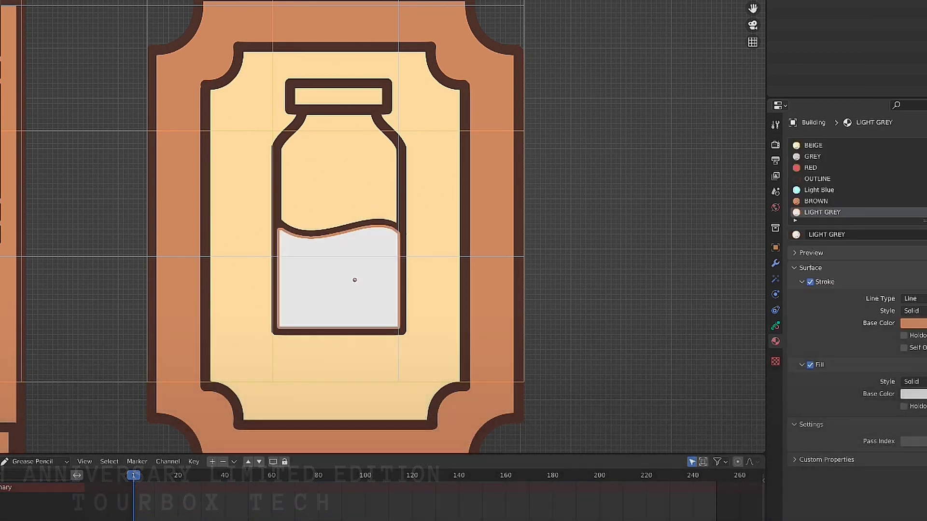
{"action": "key", "text": "ctrl+z"}
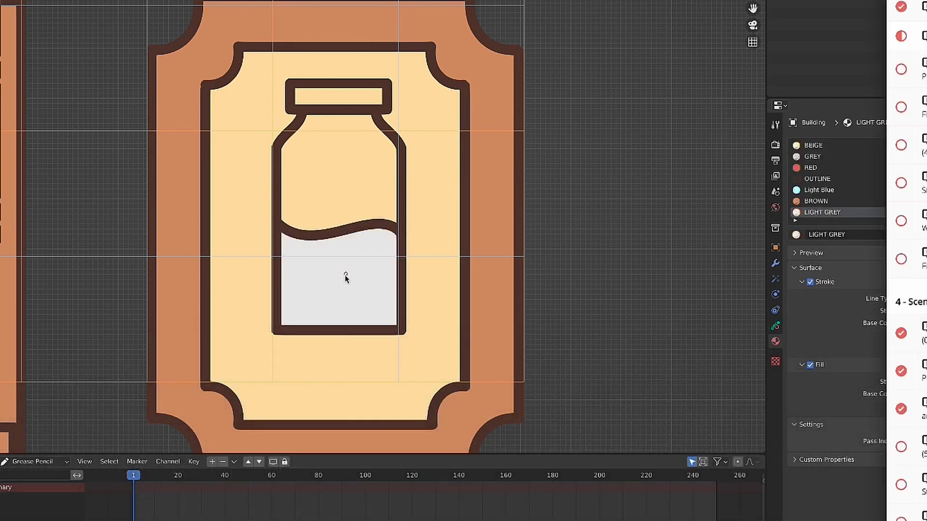
Switch back to DaVinci Resolve and jump the playhead back within the Converted Making of Castle_V4.mp4 clip.
{"action": "scroll", "coordinate": [346, 276], "scroll_direction": "down", "scroll_amount": 6}
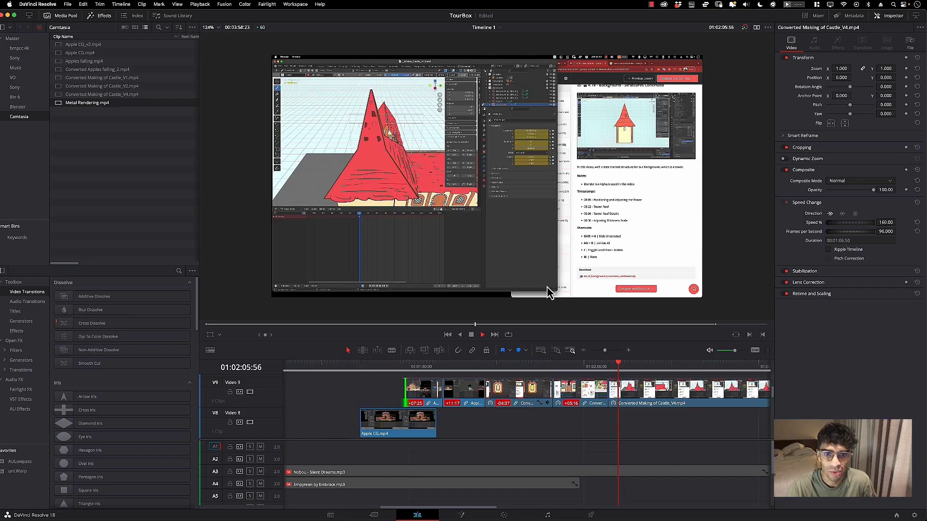
{"action": "key", "text": "shift+Left"}
{"action": "key", "text": "shift+Left"}
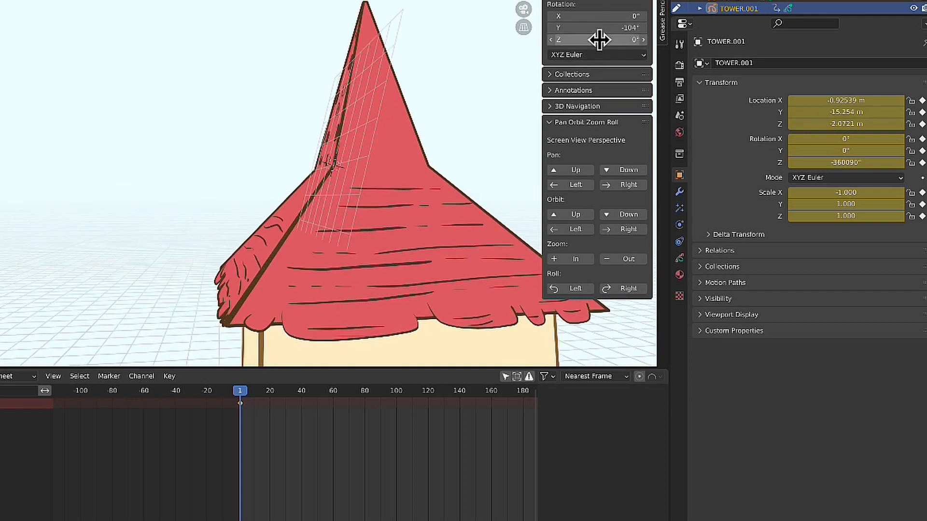
Set the 3D cursor's Y rotation to -130° in Blender and fill a tile on the tower roof with the Dark Red.001 material.
{"action": "mouse_move", "coordinate": [606, 28]}
{"action": "left_mouse_down"}
{"action": "mouse_move", "coordinate": [565, 27]}
{"action": "mouse_move", "coordinate": [623, 27]}
{"action": "mouse_move", "coordinate": [600, 33]}
{"action": "mouse_move", "coordinate": [607, 28]}
{"action": "left_mouse_up"}
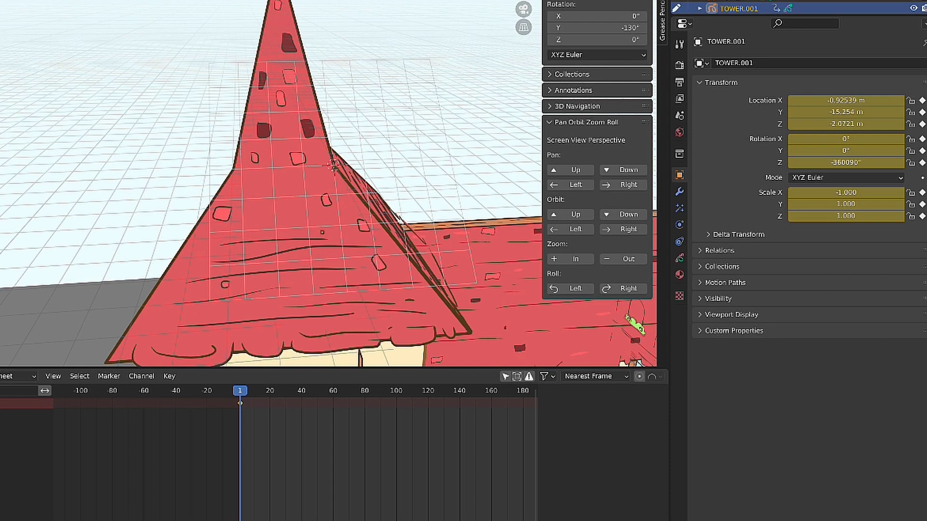
{"action": "key", "text": "u"}
{"action": "left_click", "coordinate": [204, 271]}
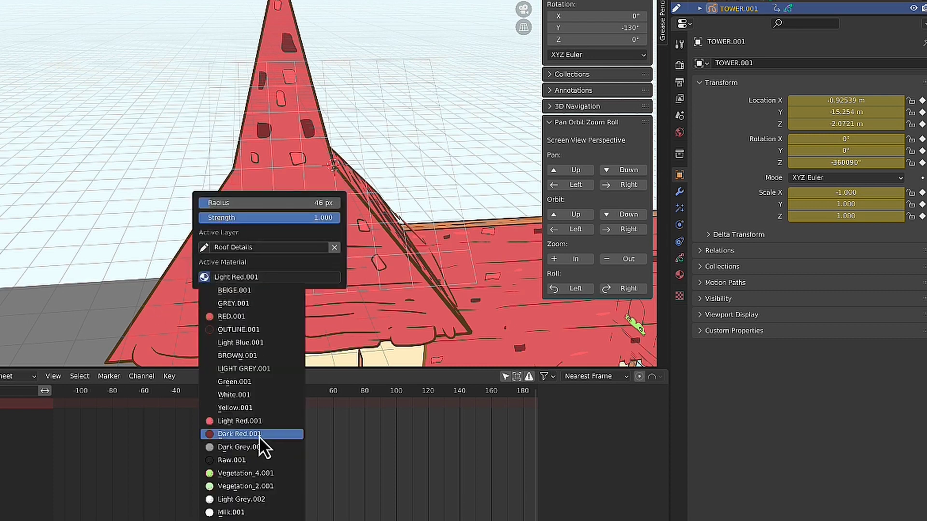
{"action": "left_click", "coordinate": [259, 434]}
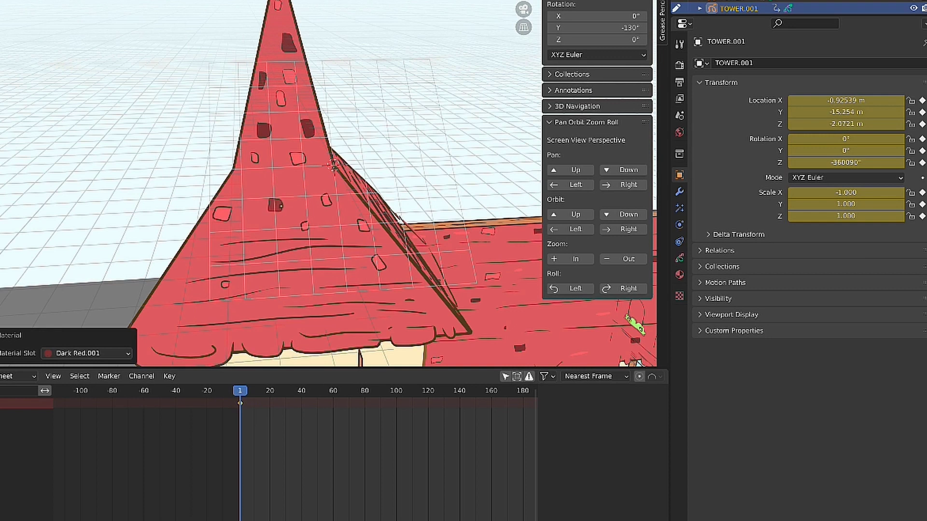
{"action": "left_click", "coordinate": [278, 205]}
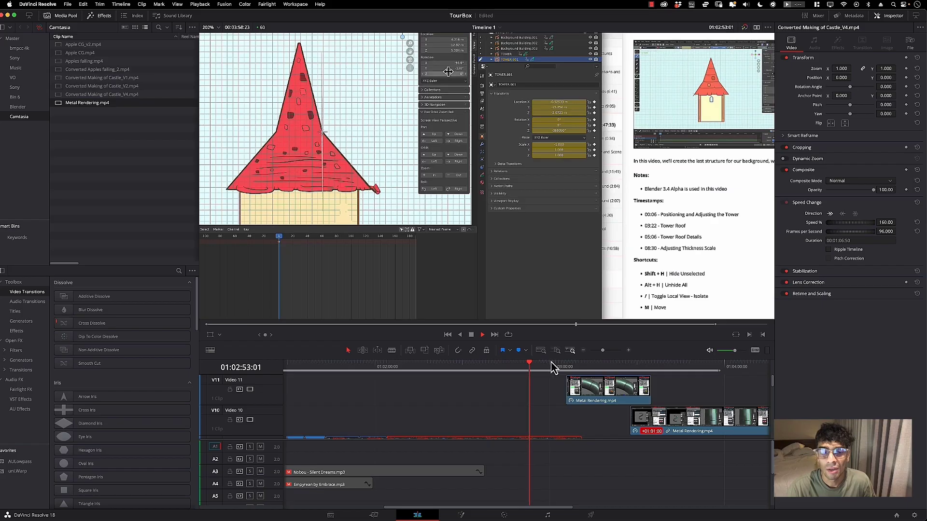
Scrub the DaVinci Resolve timeline from the castle clip to the Metal Rendering.mp4 clips.
{"action": "left_click_drag", "start_coordinate": [555, 365], "coordinate": [546, 364]}
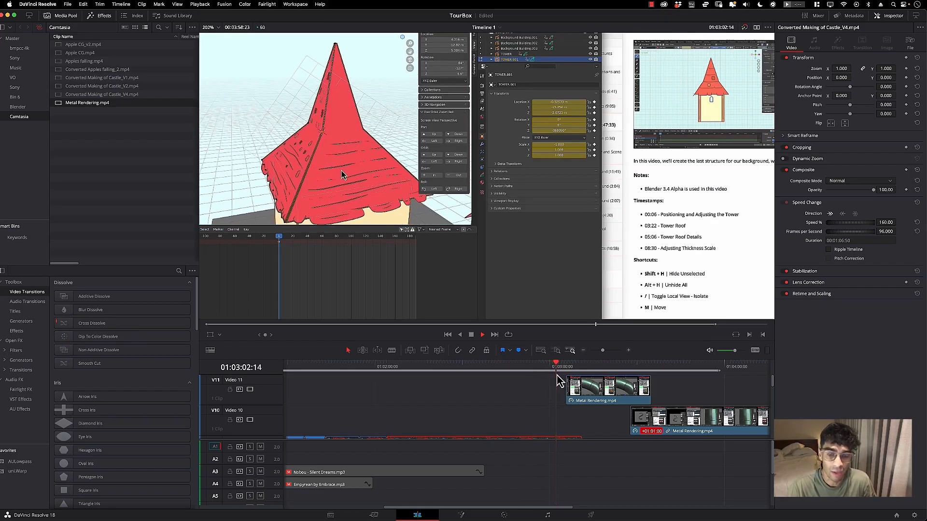
{"action": "left_click_drag", "start_coordinate": [562, 369], "coordinate": [572, 366]}
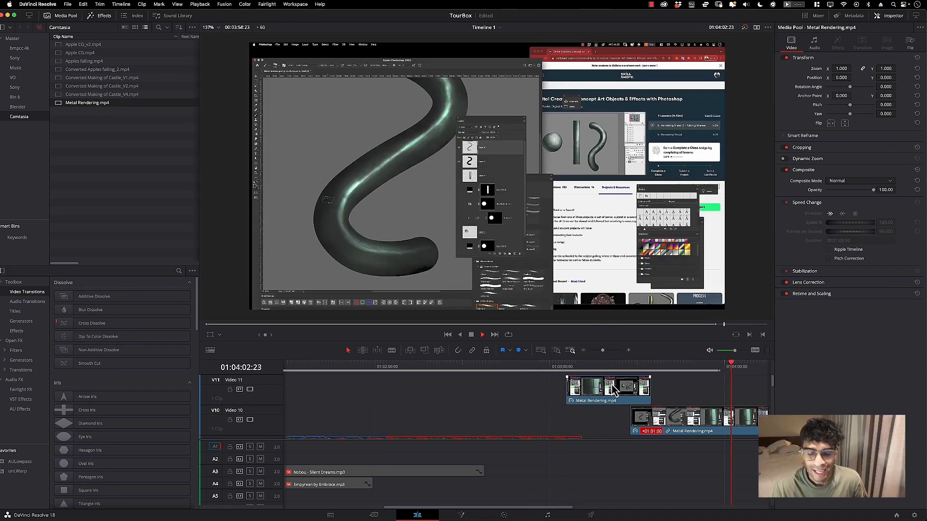
{"action": "scroll", "coordinate": [612, 402], "scroll_direction": "down", "scroll_amount": 3, "text": "alt"}
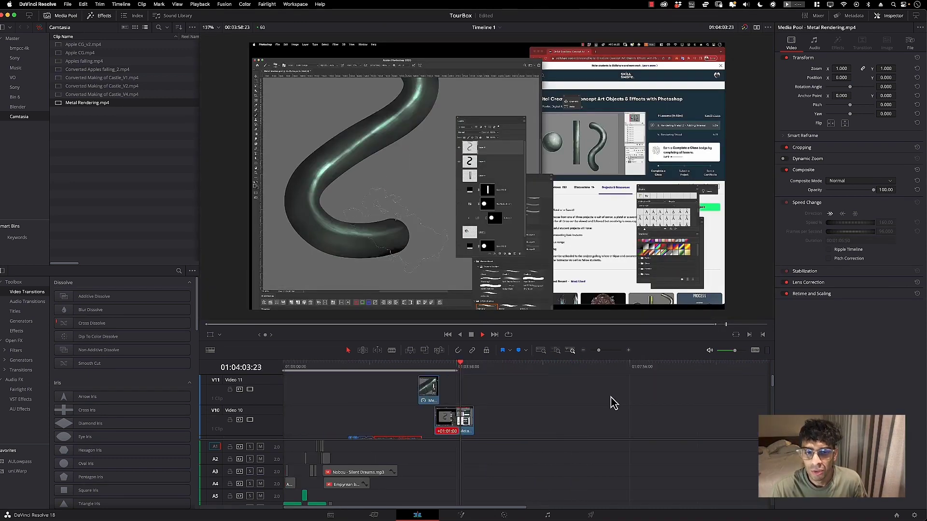
{"action": "scroll", "coordinate": [550, 393], "scroll_direction": "up", "scroll_amount": 5, "text": "alt"}
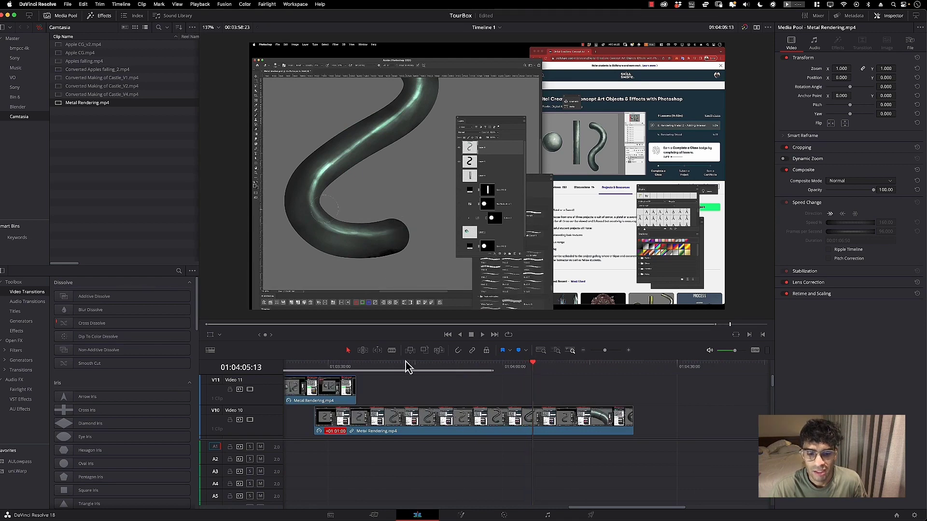
Play the Metal Rendering.mp4 footage on Video 10 from several points, starting around 01:03:40.
{"action": "left_click", "coordinate": [389, 365]}
{"action": "key", "text": "space"}
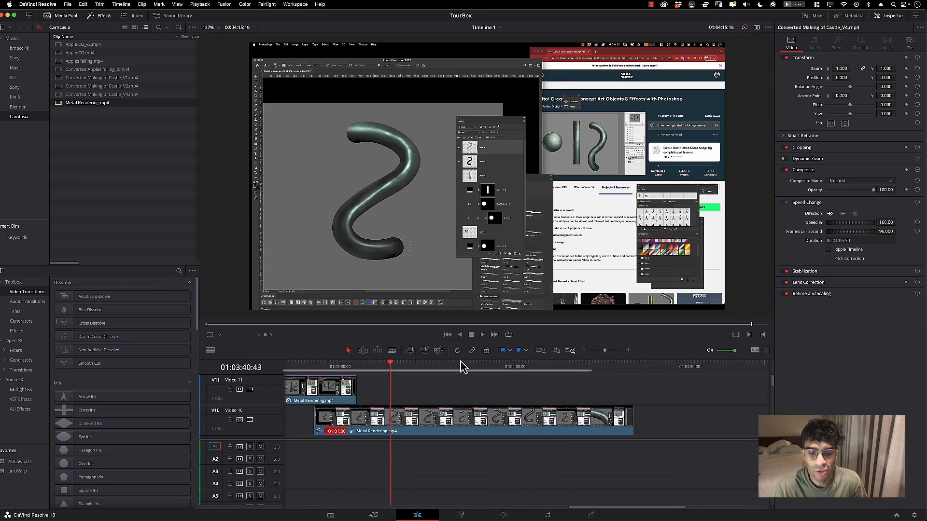
{"action": "left_click", "coordinate": [378, 366]}
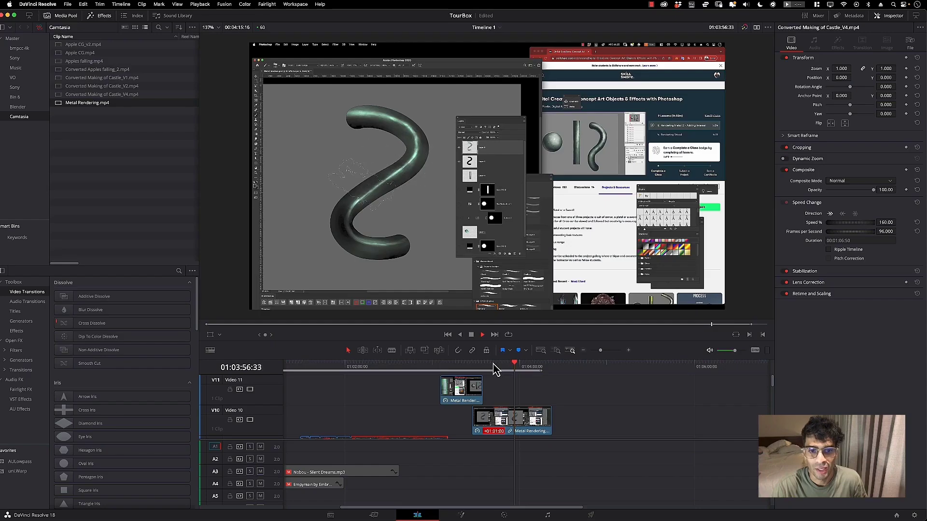
{"action": "left_click", "coordinate": [516, 366]}
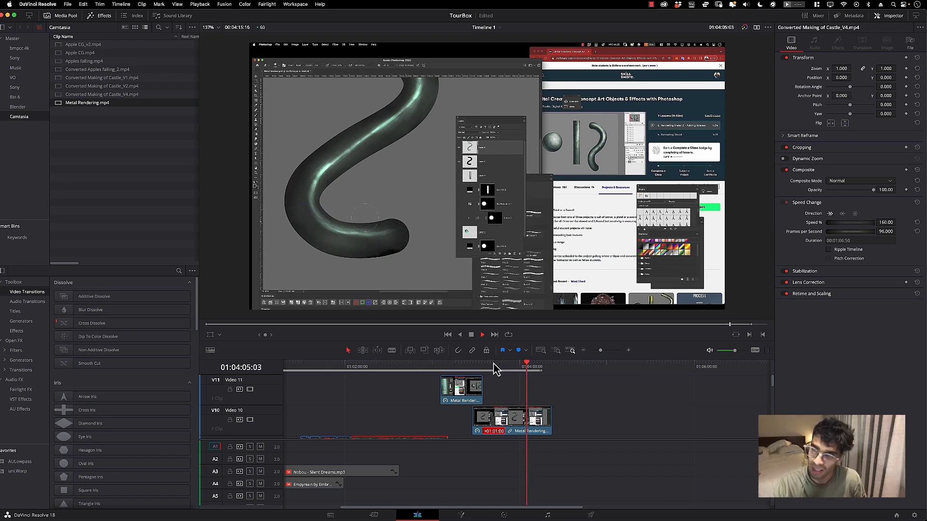
{"action": "scroll", "coordinate": [516, 408], "scroll_direction": "up", "scroll_amount": 5, "text": "alt"}
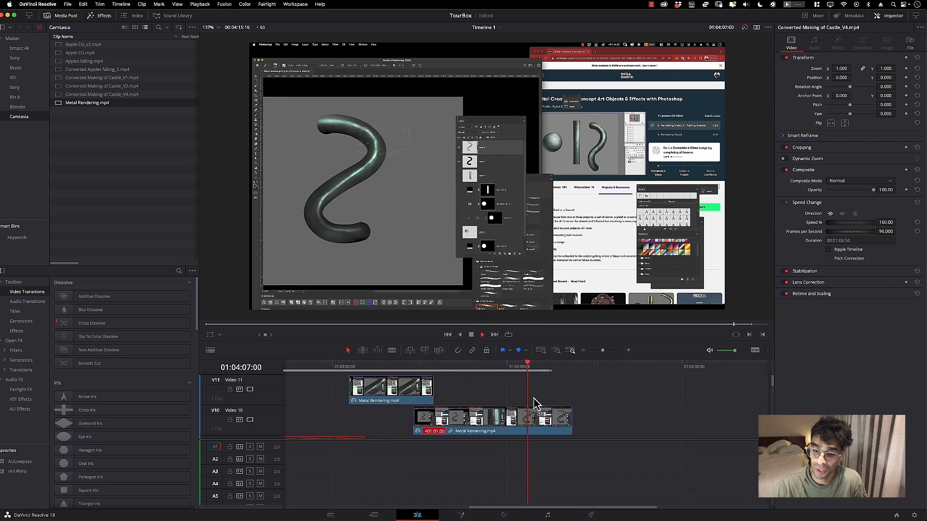